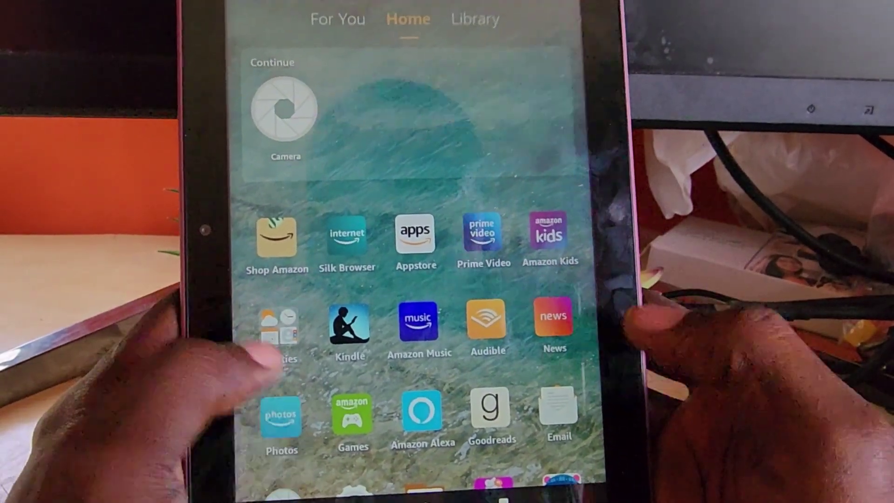
scroll(412, 314, down, 2)
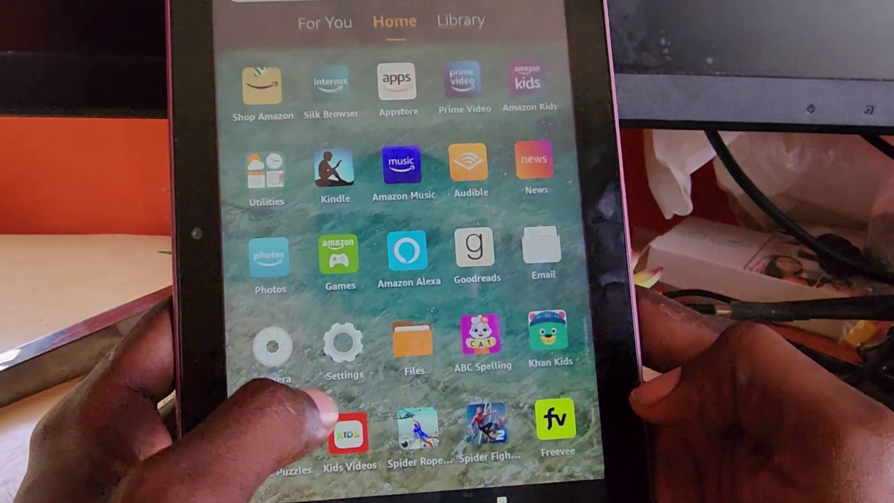
Launch Settings from the home screen to show categories from Display to Legal & Compliance.
click(348, 448)
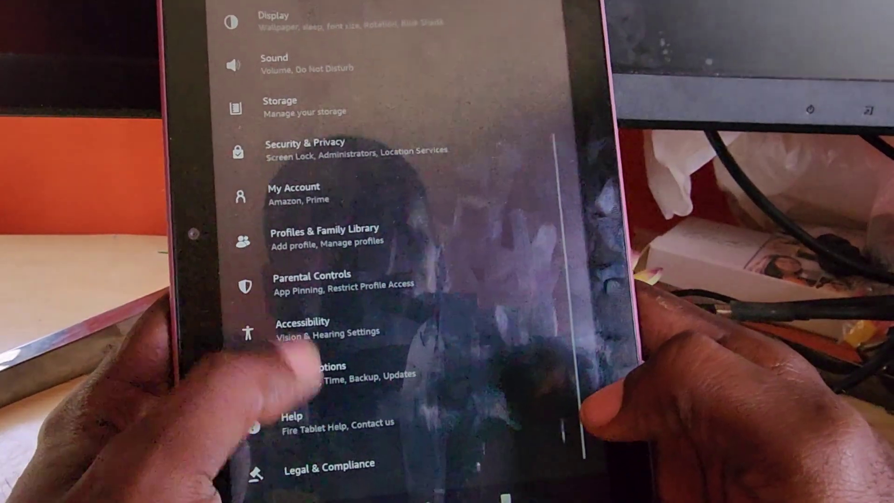
scroll(314, 349, up, 3)
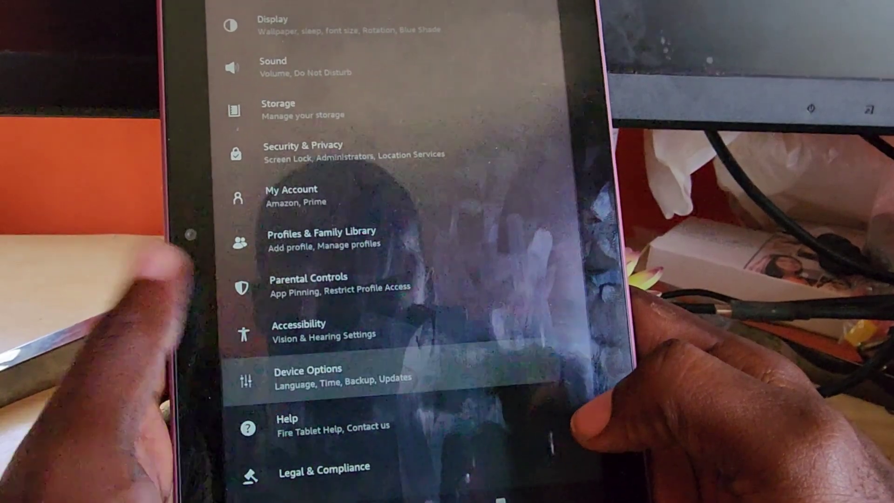
Open Device Options, showing Battery 43%, System Updates and About Fire Tablet.
click(313, 373)
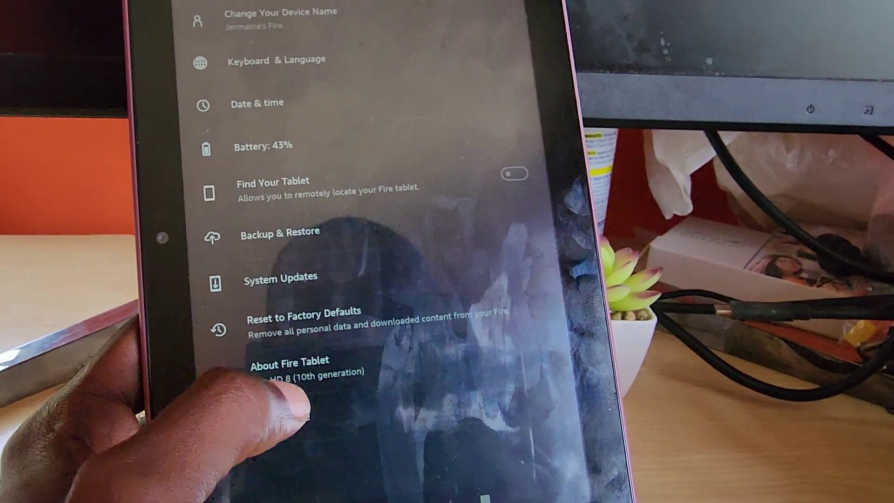
Open About Fire Tablet to view the Device Model entry.
click(286, 364)
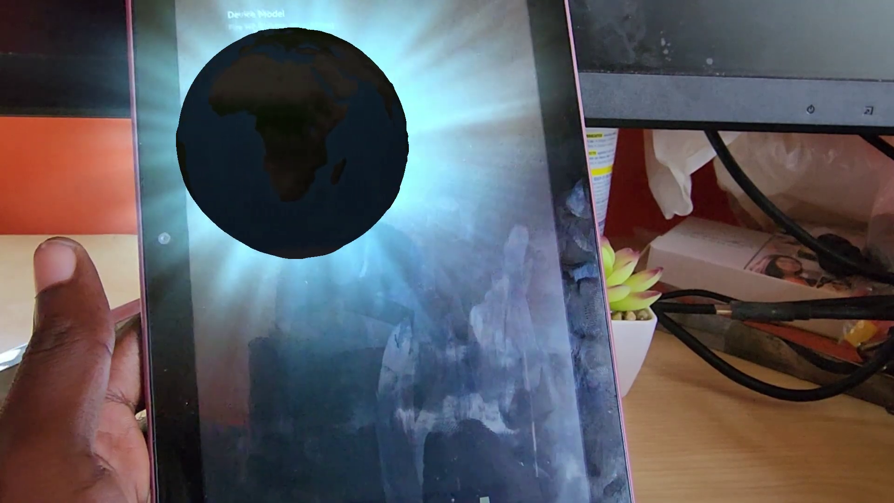